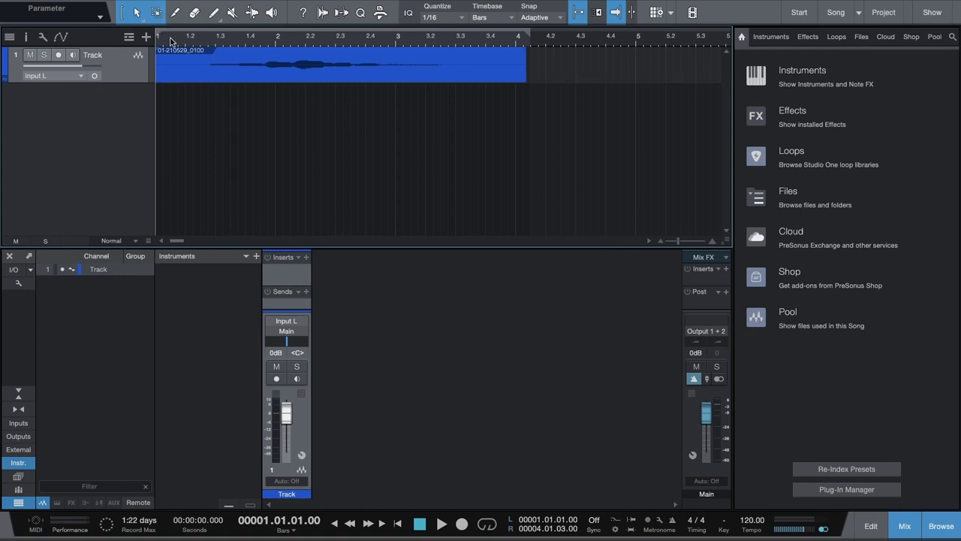
# Step: Preview the vocal, then insert Dodo MIDI 2 on the vocal track with Master left on
pyautogui.press('space')
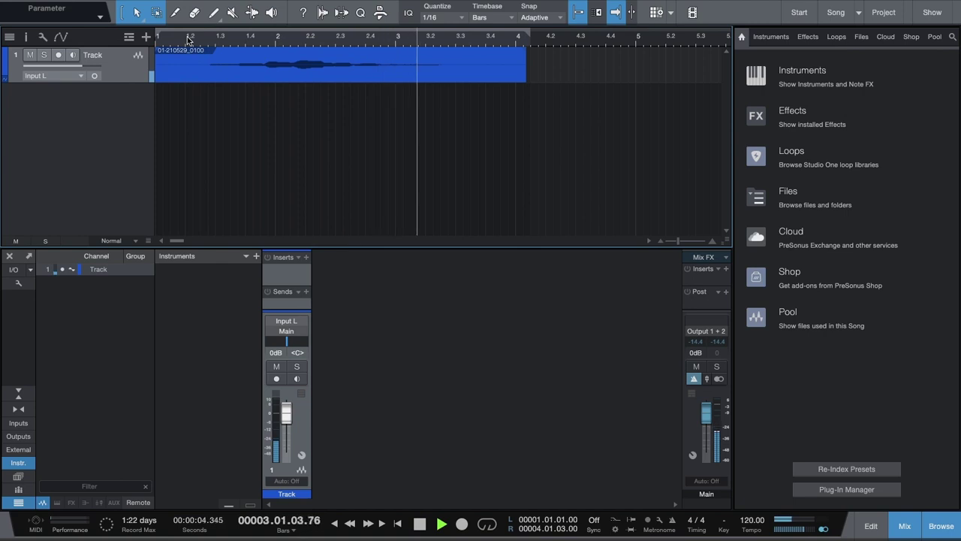
pyautogui.press('space')
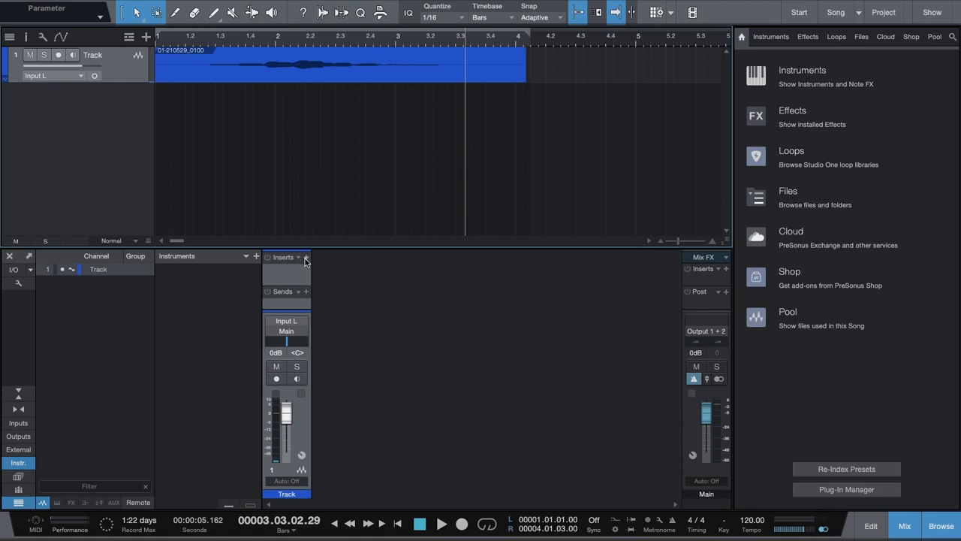
pyautogui.click(307, 258)
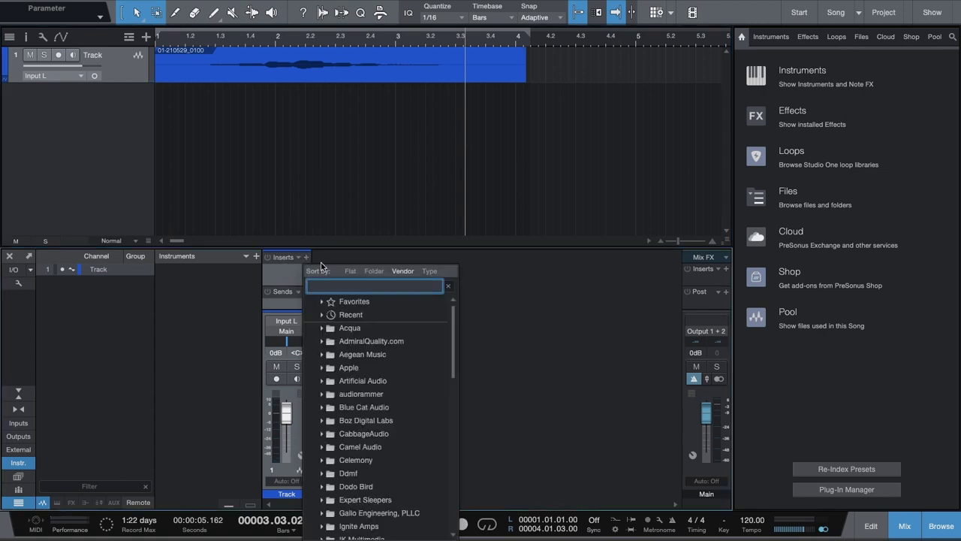
pyautogui.write('dodo')
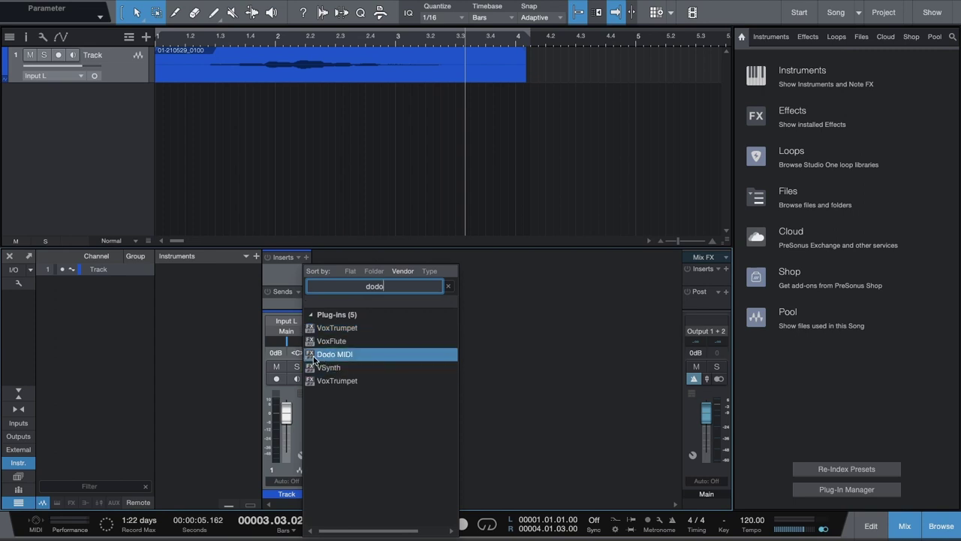
pyautogui.click(337, 355)
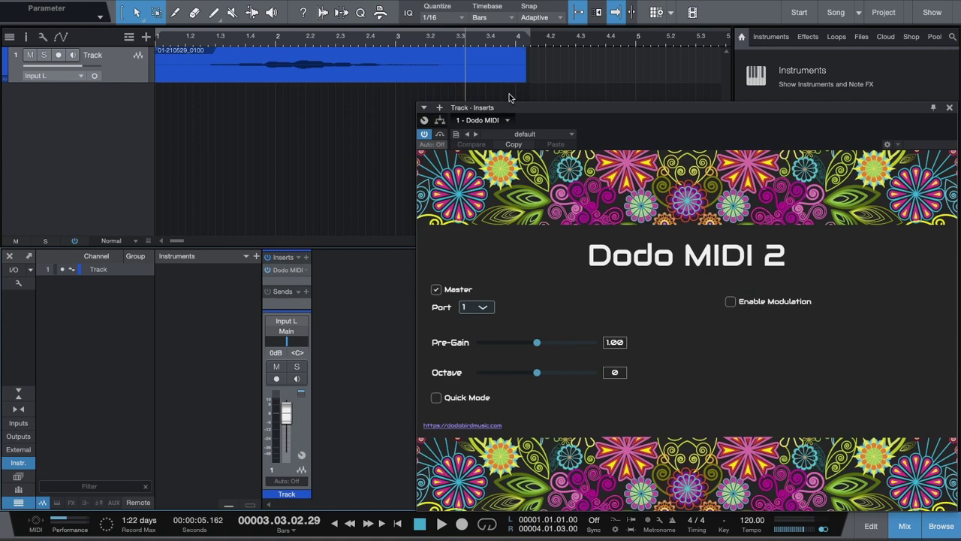
pyautogui.moveTo(509, 110); pyautogui.dragTo(526, 129)
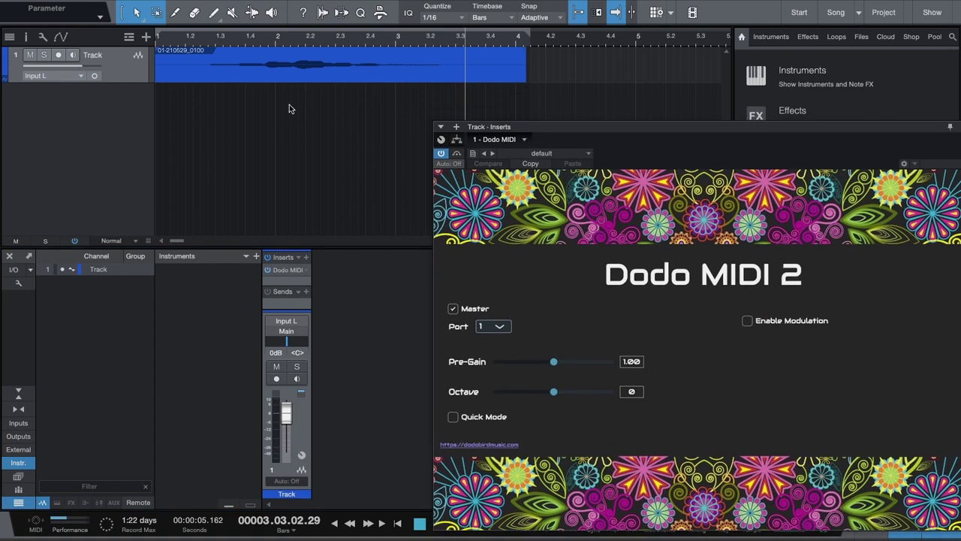
# Step: Create an Odin2 instrument track with input set to Dodo MIDI | MIDI Output 1
pyautogui.doubleClick(68, 101)
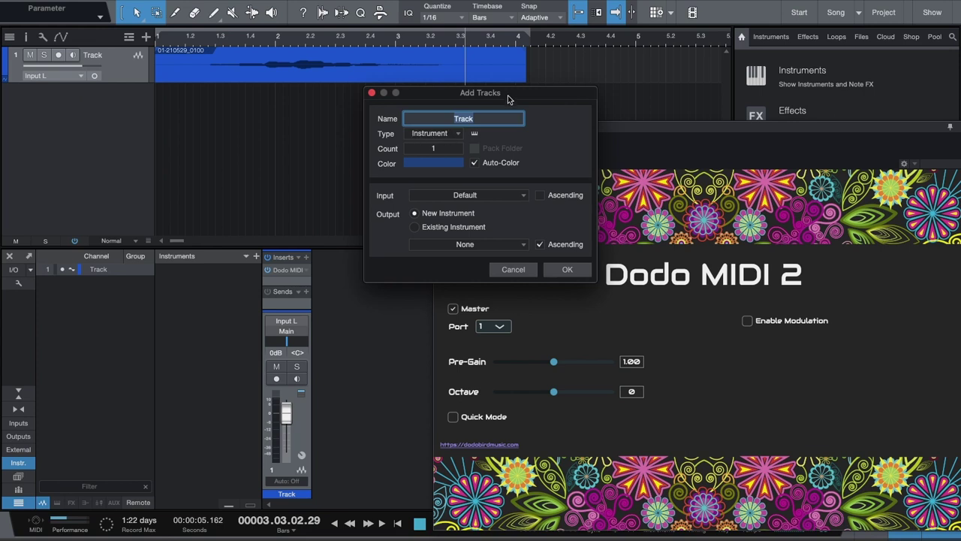
pyautogui.moveTo(509, 97); pyautogui.dragTo(507, 99)
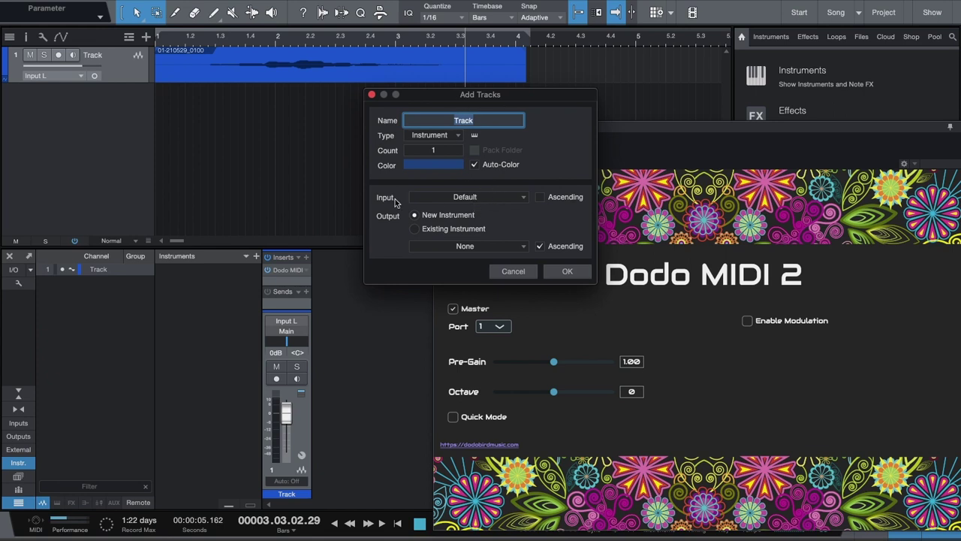
pyautogui.click(484, 198)
pyautogui.moveTo(451, 237)
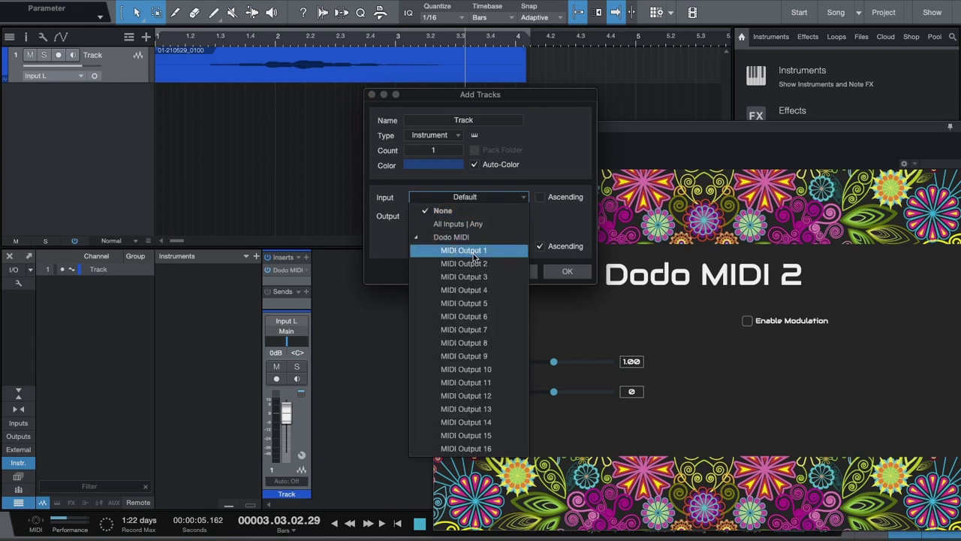
pyautogui.click(476, 252)
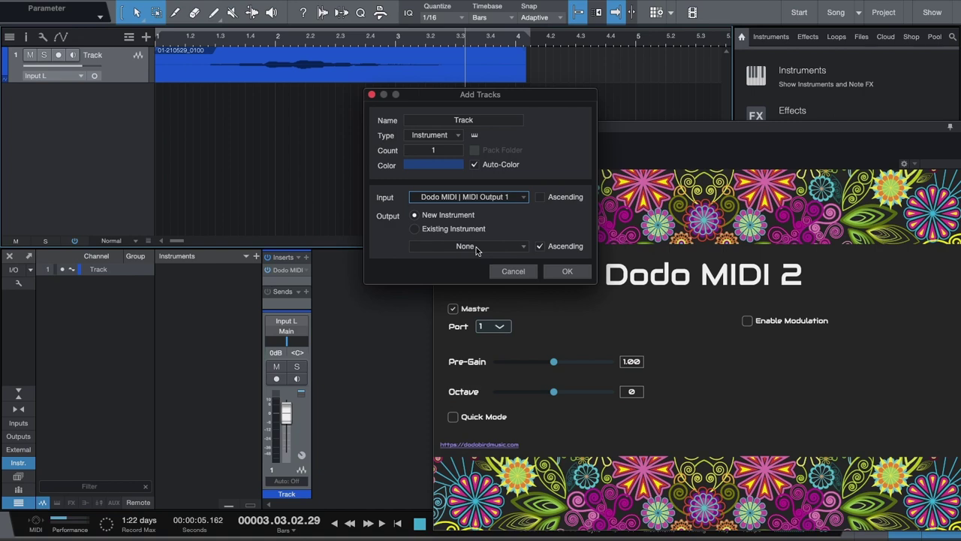
pyautogui.click(475, 248)
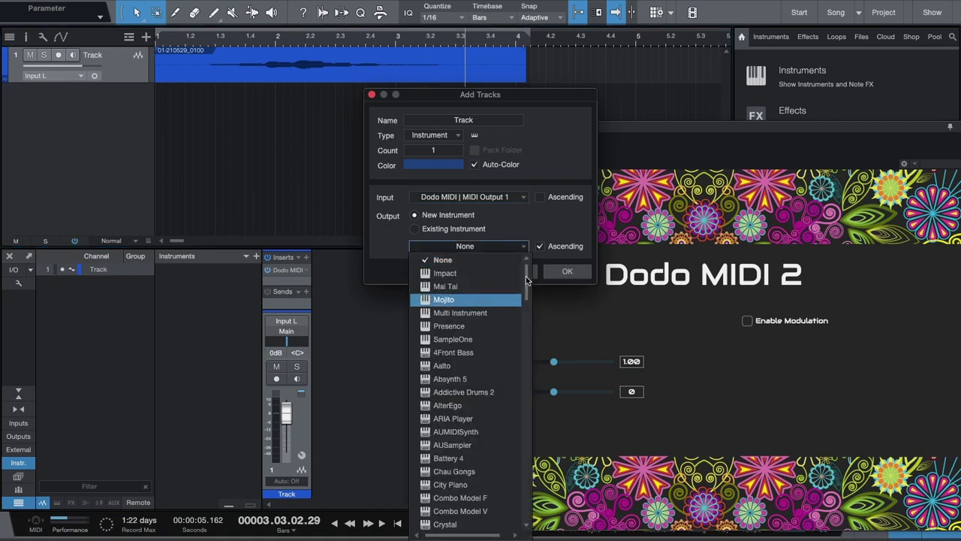
pyautogui.moveTo(526, 280); pyautogui.dragTo(527, 486)
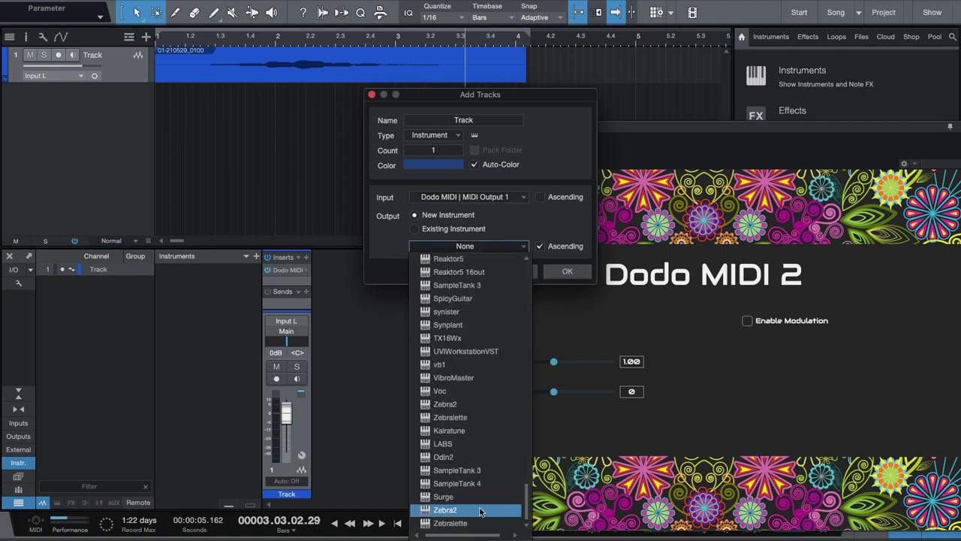
pyautogui.click(451, 460)
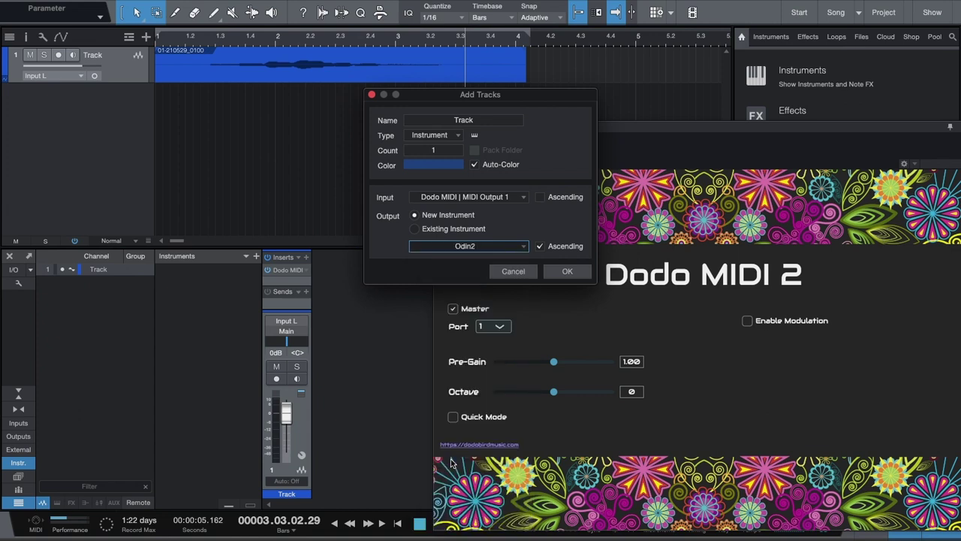
pyautogui.click(556, 271)
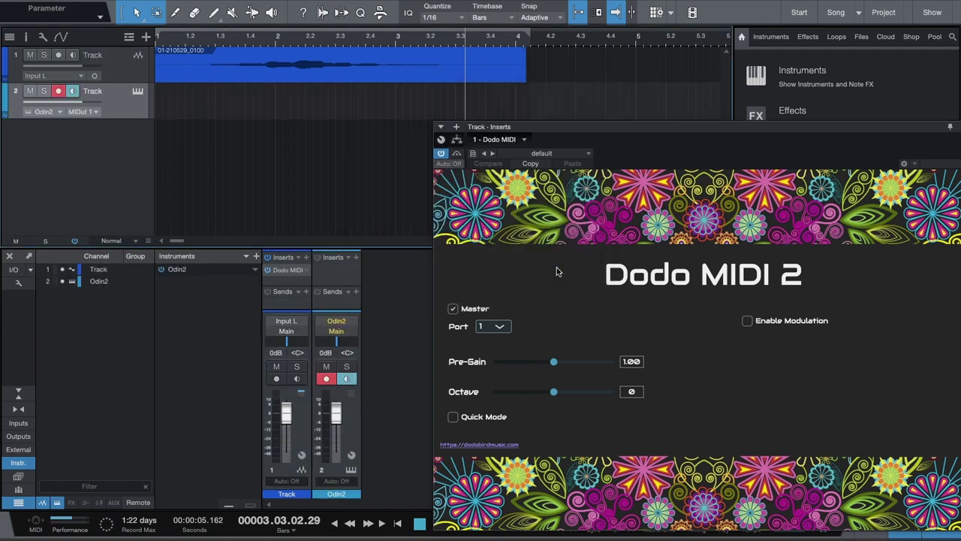
# Step: Raise Odin2's pitch-bend range from 12 to 24, then close the Odin2 editor
pyautogui.click(336, 324)
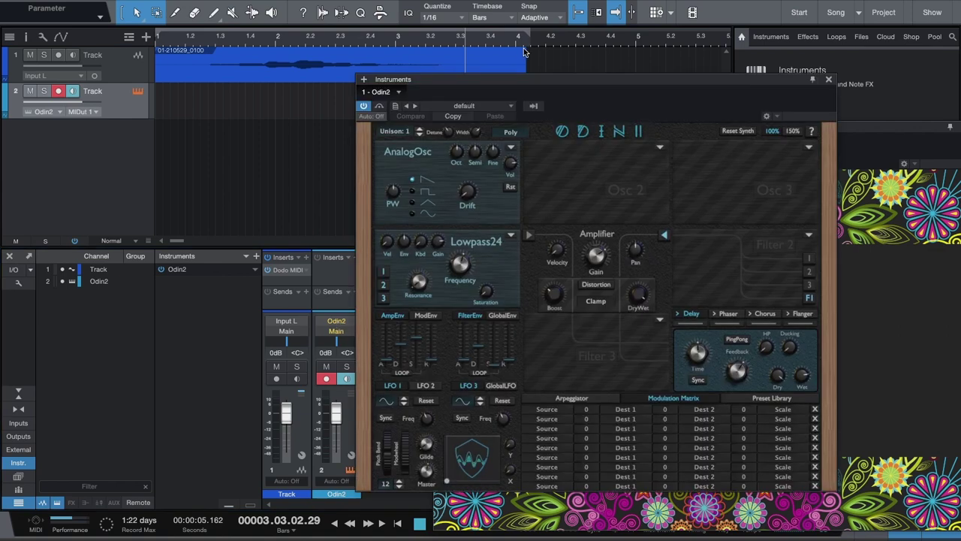
pyautogui.moveTo(503, 82); pyautogui.dragTo(505, 55)
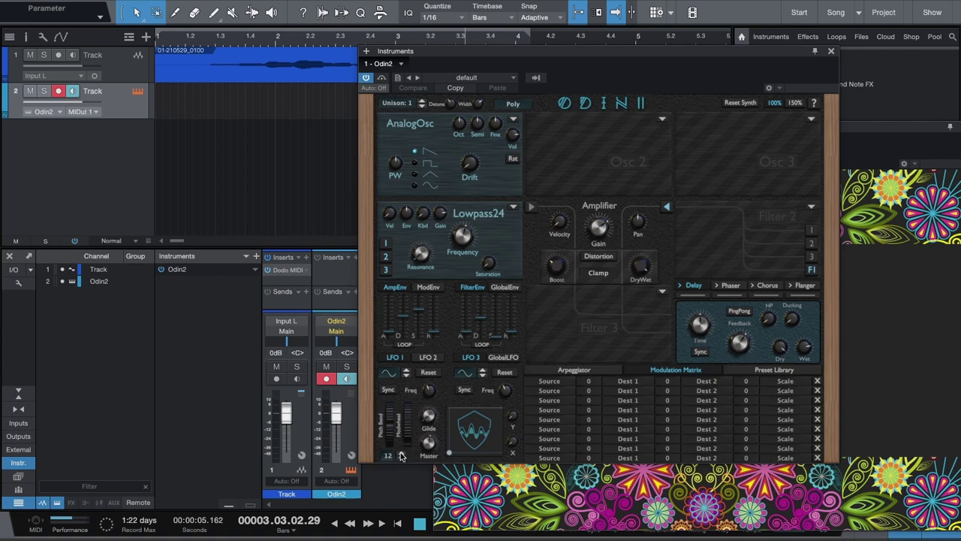
pyautogui.scroll(4, 401, 455)
pyautogui.moveTo(444, 53); pyautogui.dragTo(470, 98)
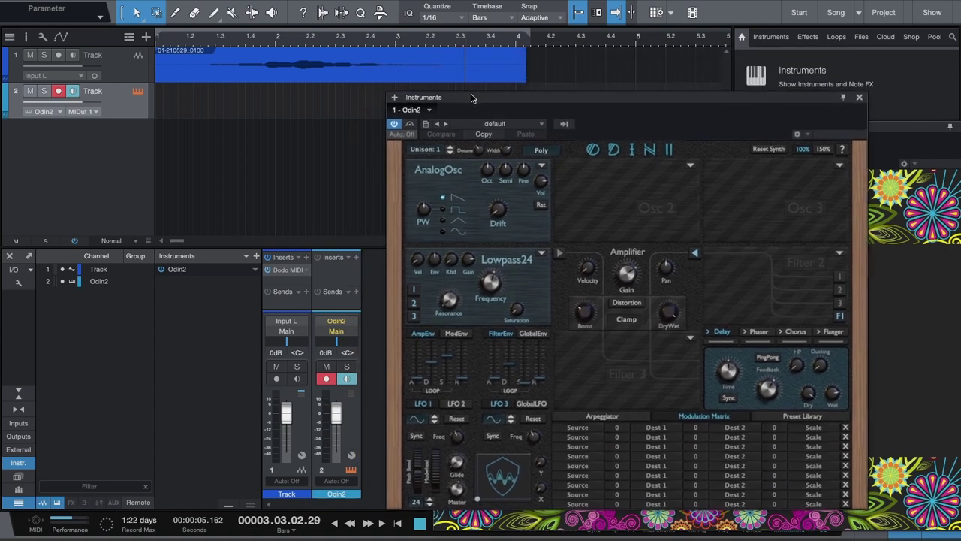
pyautogui.click(858, 99)
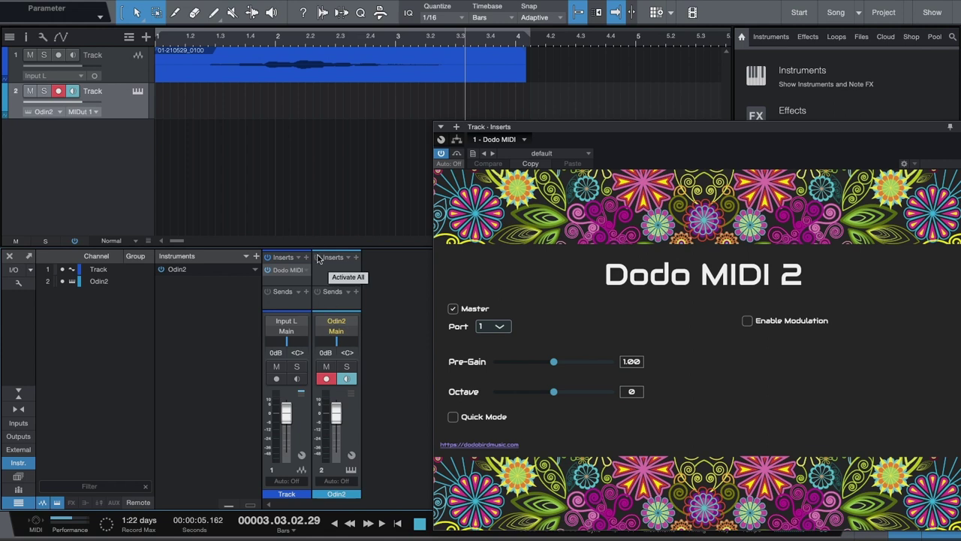
# Step: Search 'dodo' in the Odin2 channel's insert browser and insert Dodo MIDI
pyautogui.click(356, 257)
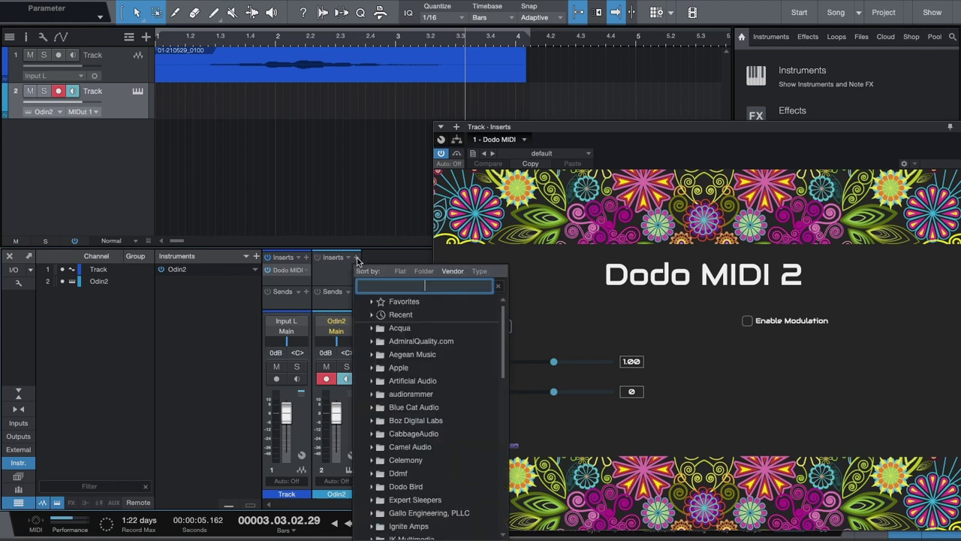
pyautogui.write('dodo')
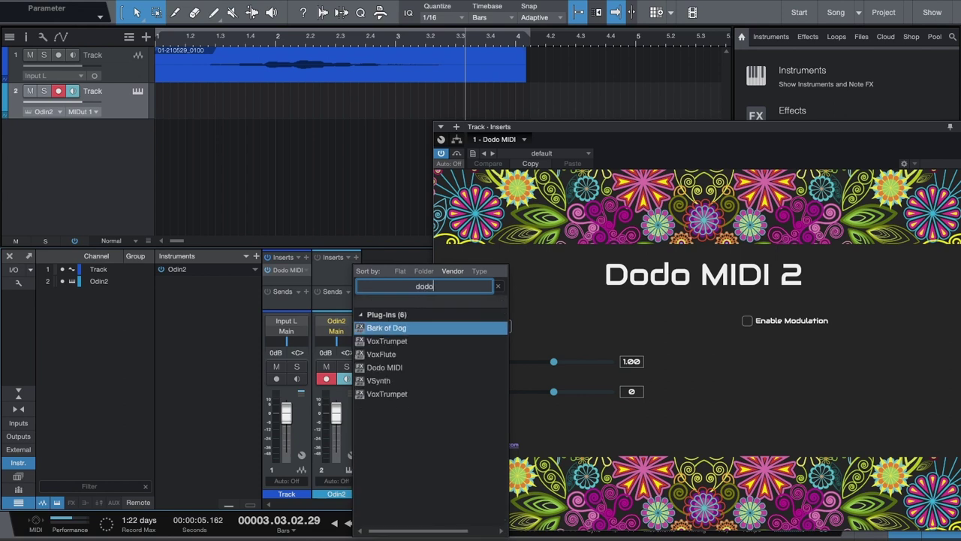
pyautogui.press('Down')
pyautogui.press('Down')
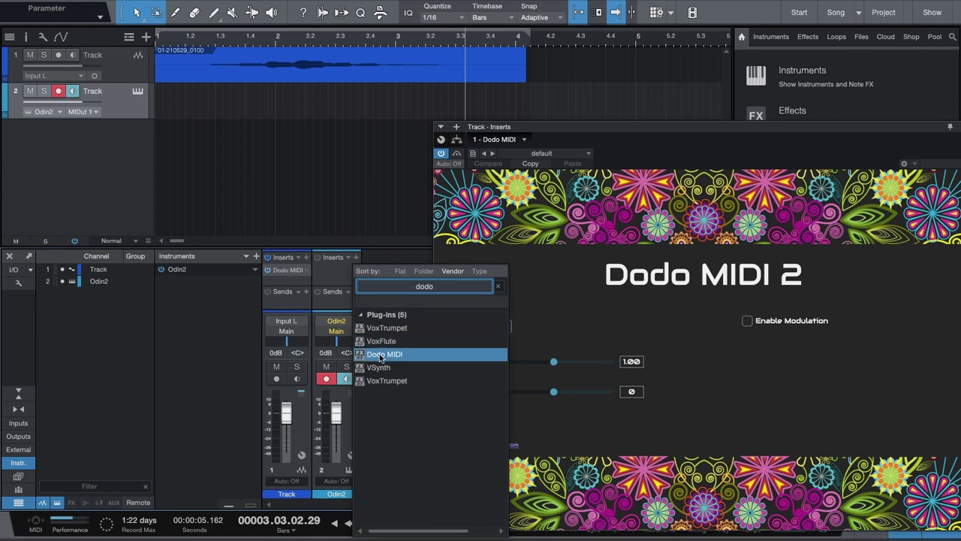
pyautogui.click(380, 358)
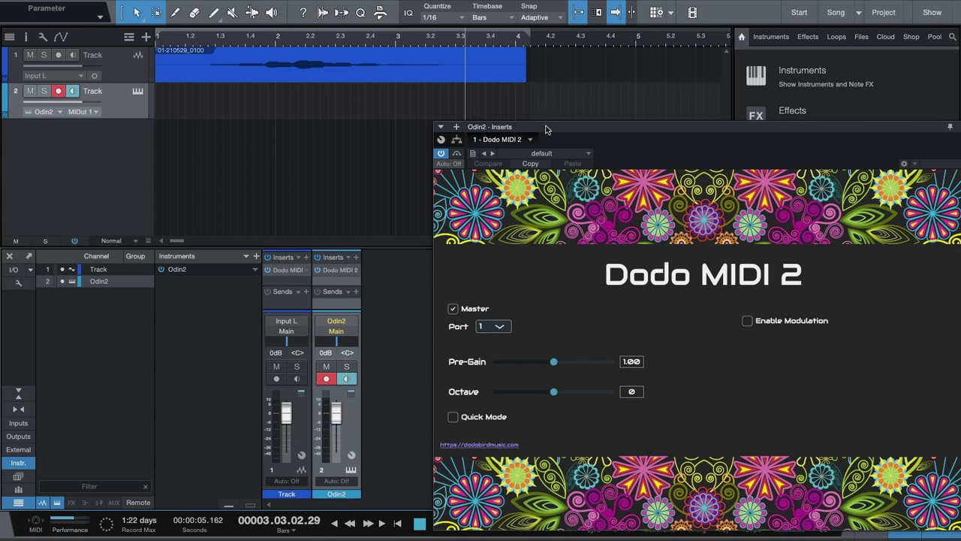
# Step: Uncheck Master on the Odin2 Dodo MIDI and compare it with the vocal track's master copy
pyautogui.moveTo(547, 128)
pyautogui.mouseDown()
pyautogui.moveTo(518, 112)
pyautogui.moveTo(535, 124)
pyautogui.mouseUp()
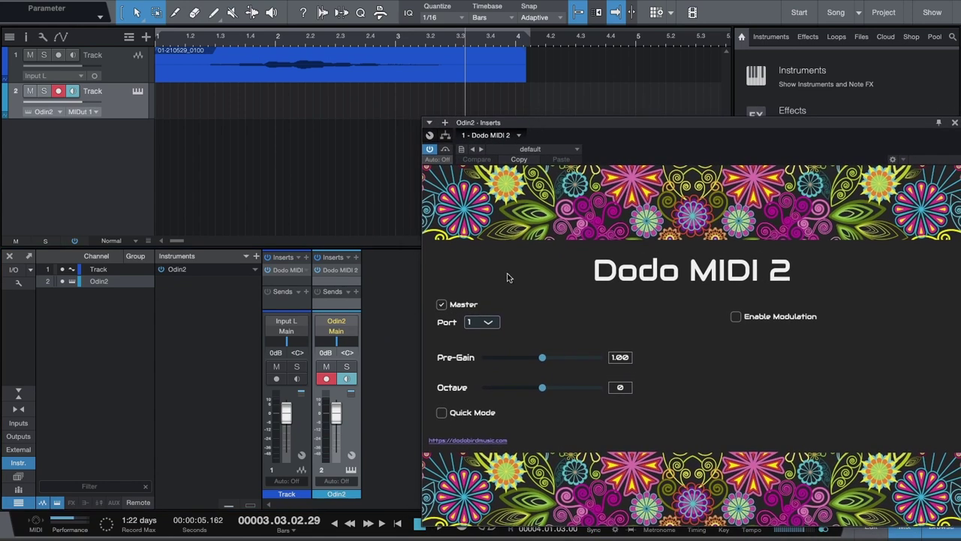
pyautogui.click(441, 306)
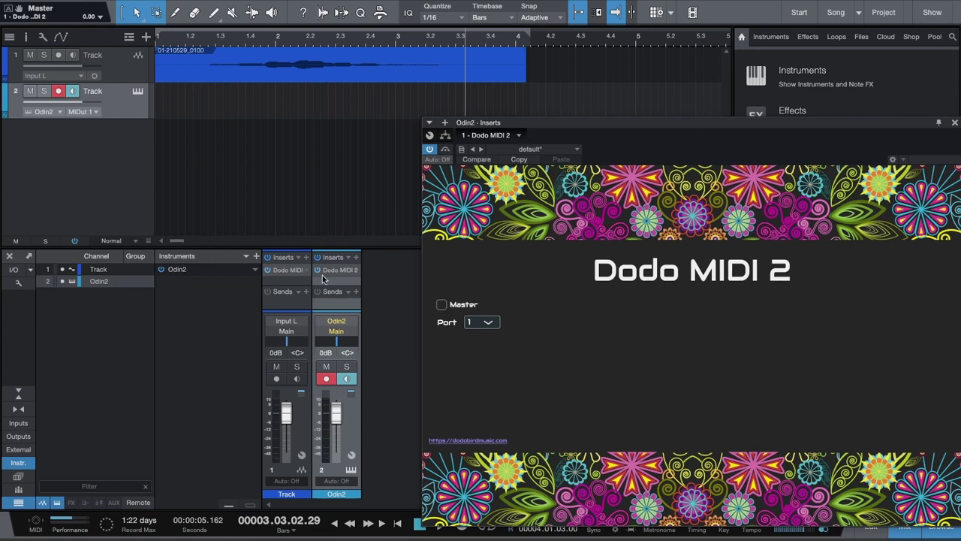
pyautogui.click(288, 270)
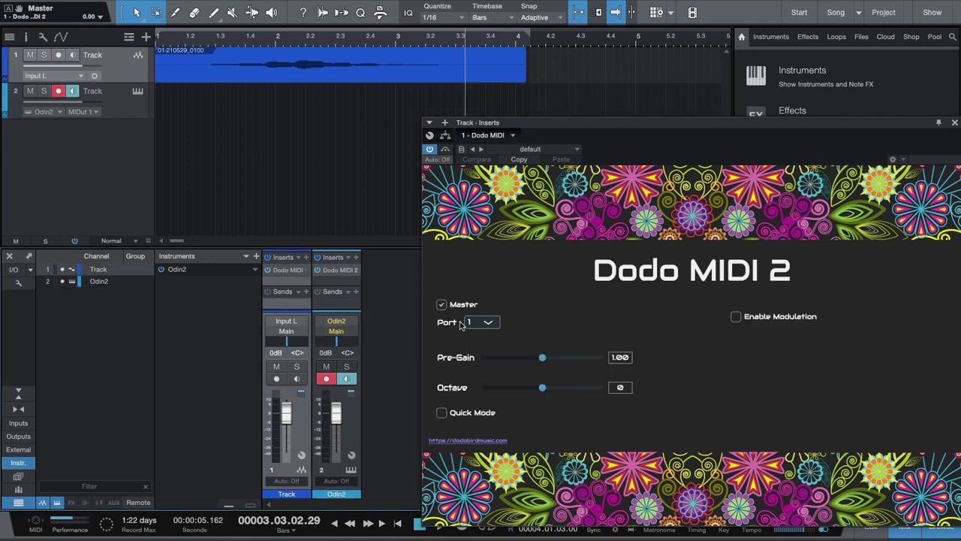
pyautogui.click(336, 272)
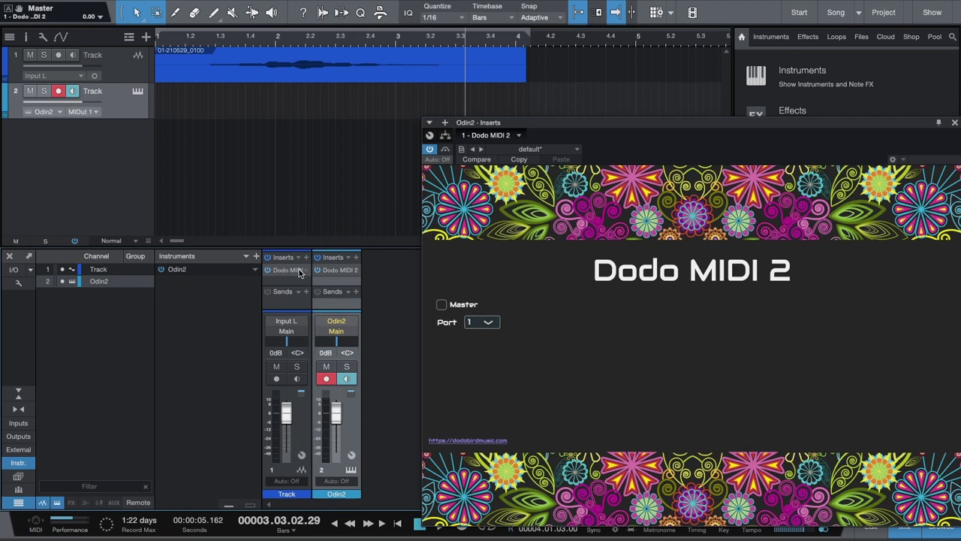
pyautogui.click(294, 273)
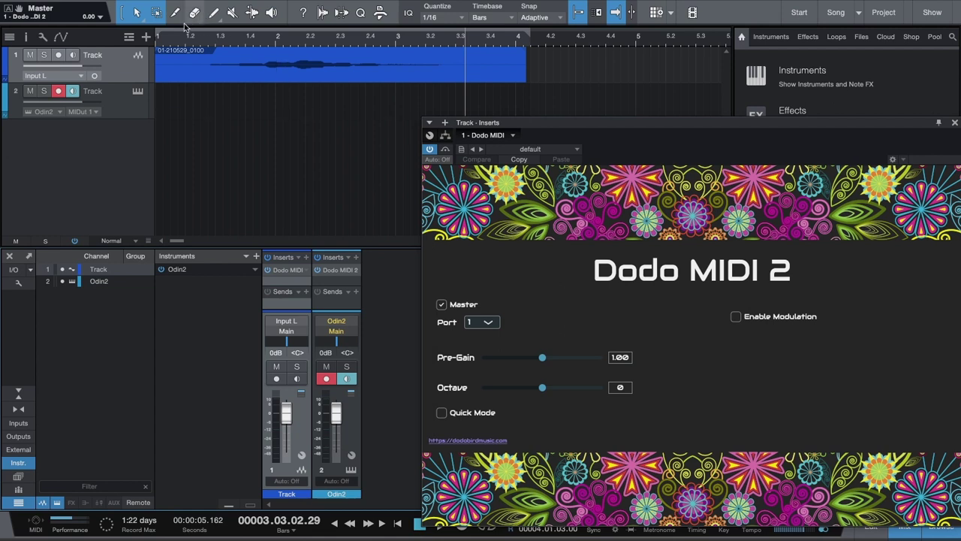
# Step: Play the song back from bar 1
pyautogui.click(160, 41)
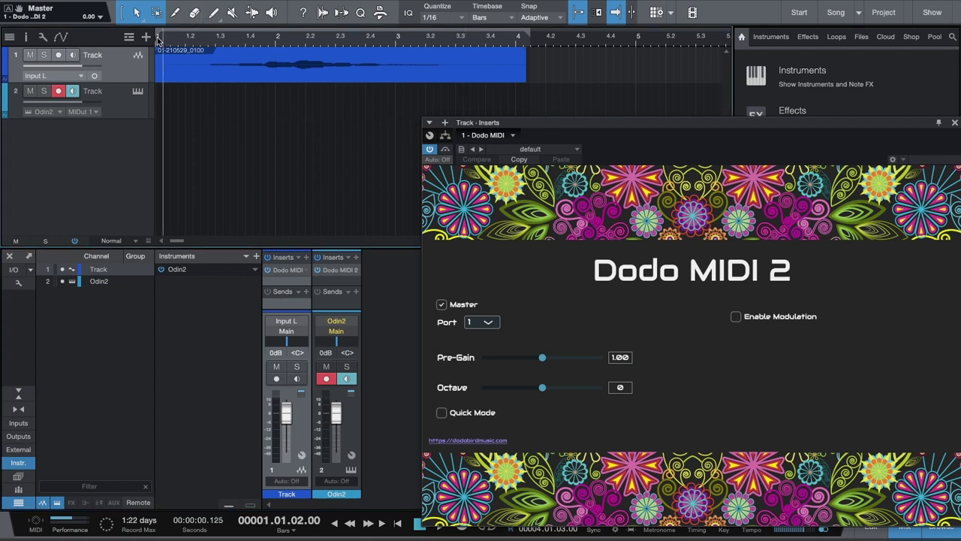
pyautogui.press('space')
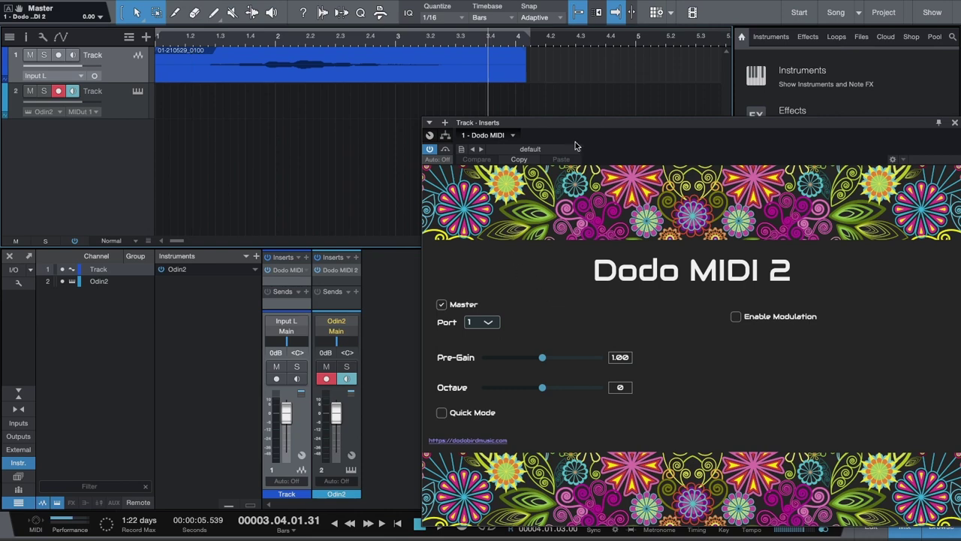
# Step: Set the vocal track's Dodo MIDI Octave to 1 and reopen the Odin2 editor
pyautogui.moveTo(555, 122); pyautogui.dragTo(544, 90)
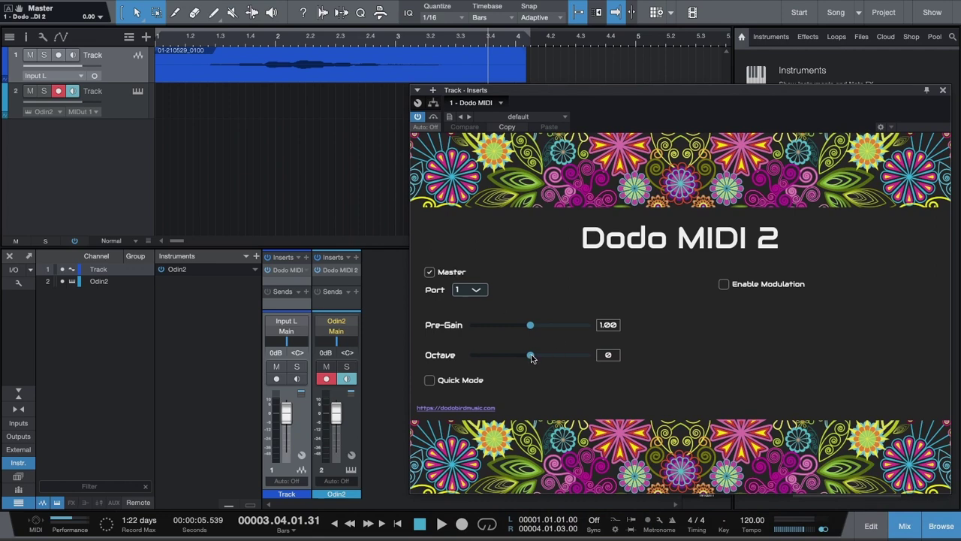
pyautogui.moveTo(530, 356); pyautogui.dragTo(545, 356)
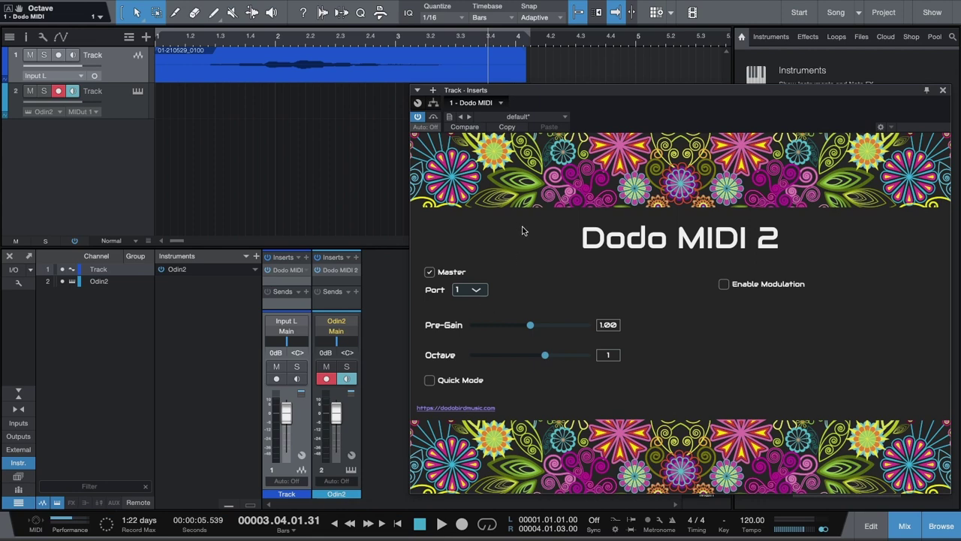
pyautogui.click(334, 324)
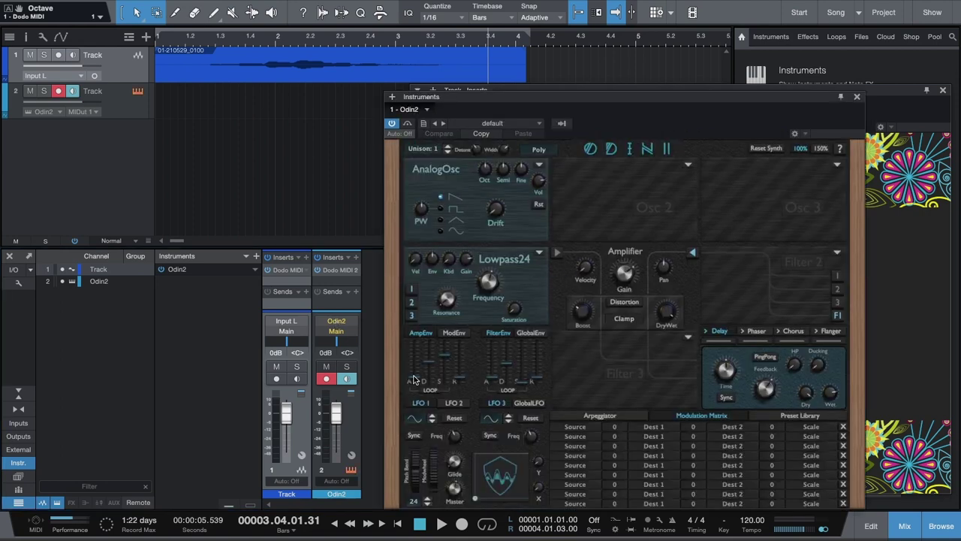
# Step: Set the AmpEnv, FilterEnv, ModEnv and GlobalEnv attacks to minimum, then replay from the start
pyautogui.moveTo(413, 379); pyautogui.dragTo(412, 394)
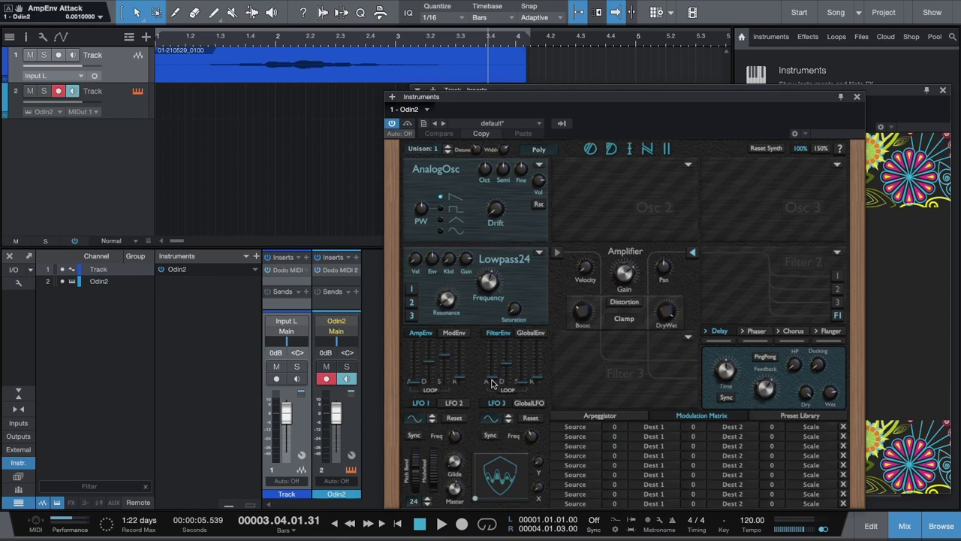
pyautogui.moveTo(492, 382); pyautogui.dragTo(492, 392)
pyautogui.click(458, 335)
pyautogui.moveTo(415, 379); pyautogui.dragTo(416, 387)
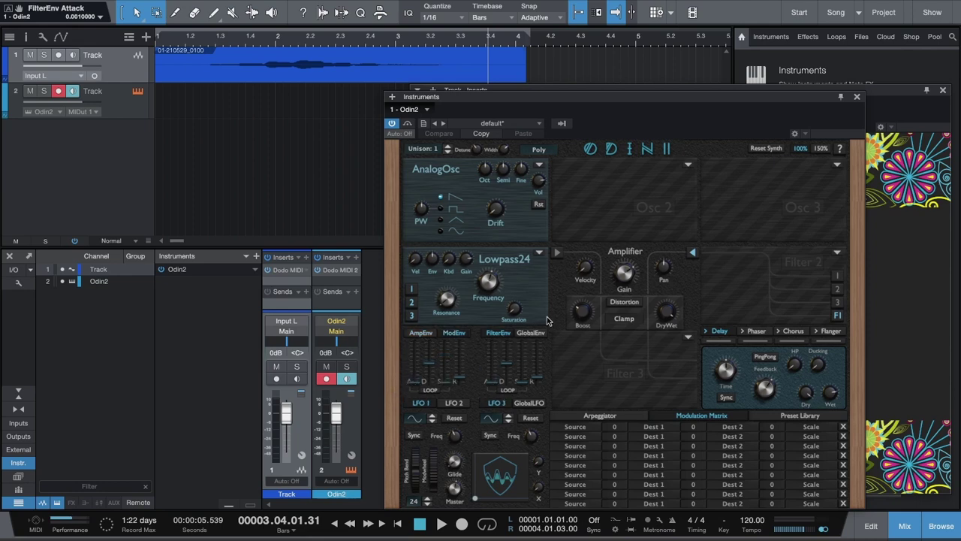
pyautogui.click(531, 333)
pyautogui.moveTo(493, 383); pyautogui.dragTo(492, 398)
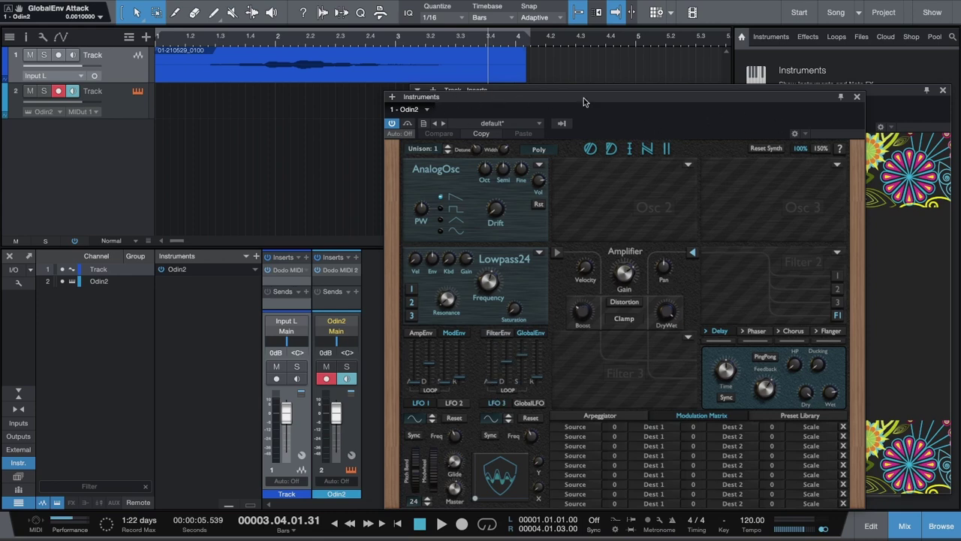
pyautogui.click(169, 37)
pyautogui.press('space')
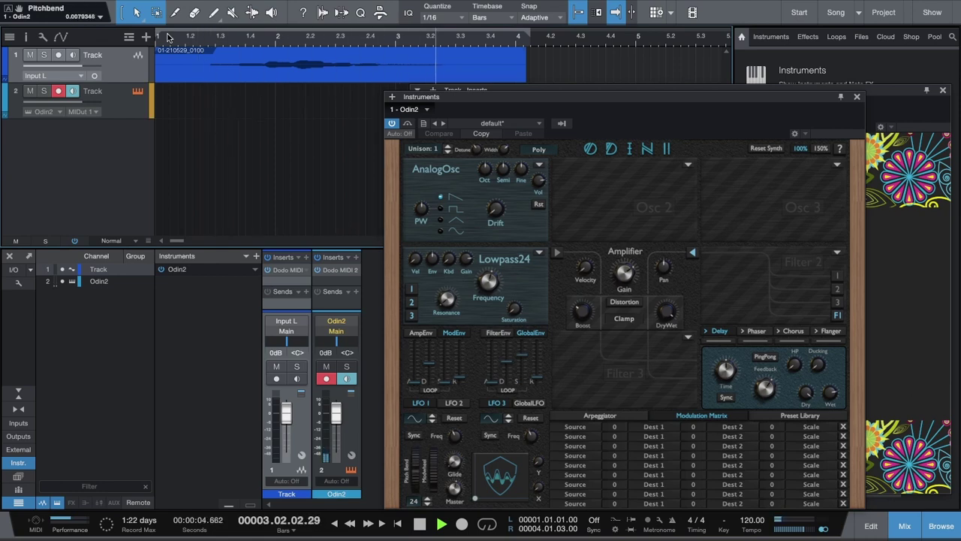
# Step: Stop playback in bar 3 and close the Odin2 editor
pyautogui.press('space')
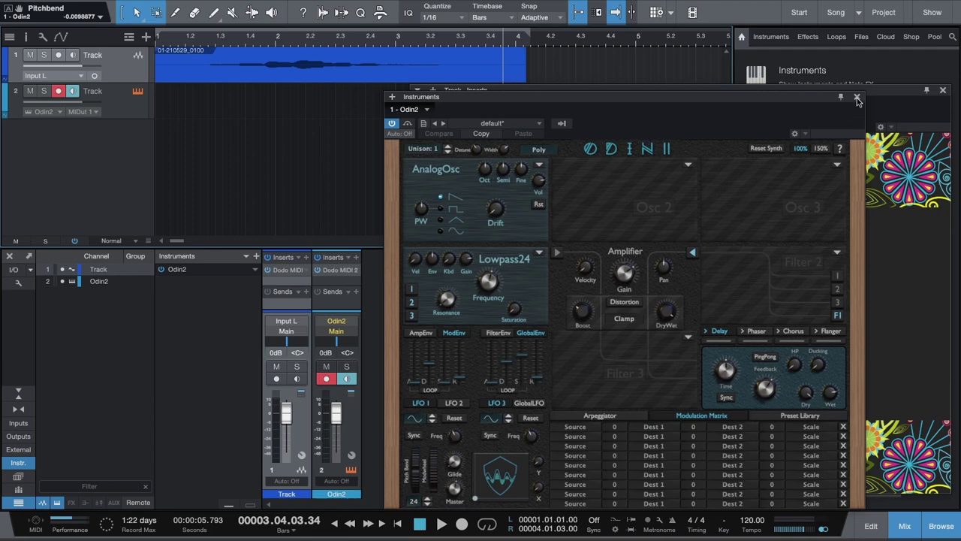
pyautogui.moveTo(751, 102); pyautogui.dragTo(747, 137)
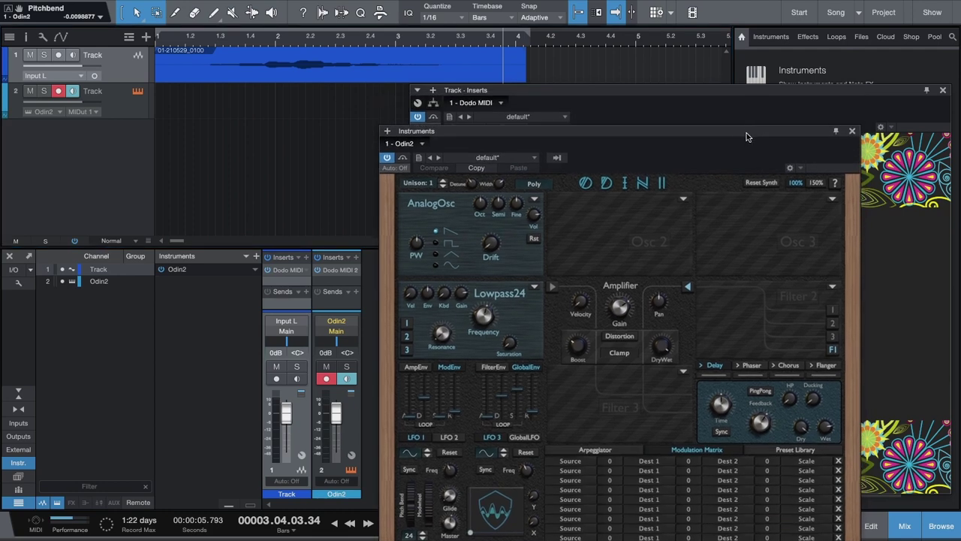
pyautogui.click(852, 132)
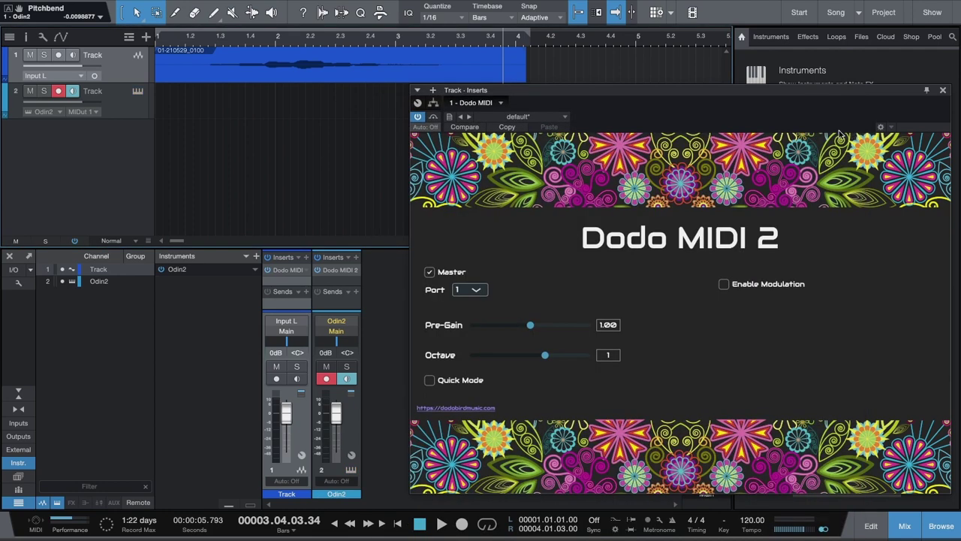